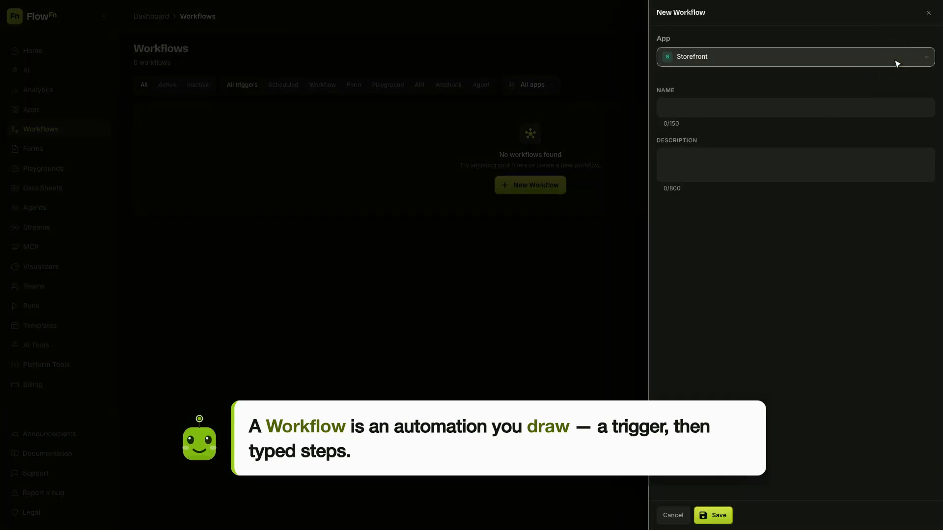
Name the new Storefront workflow "Issue refund" and save it.
left_click(800, 109)
type("Issue re")
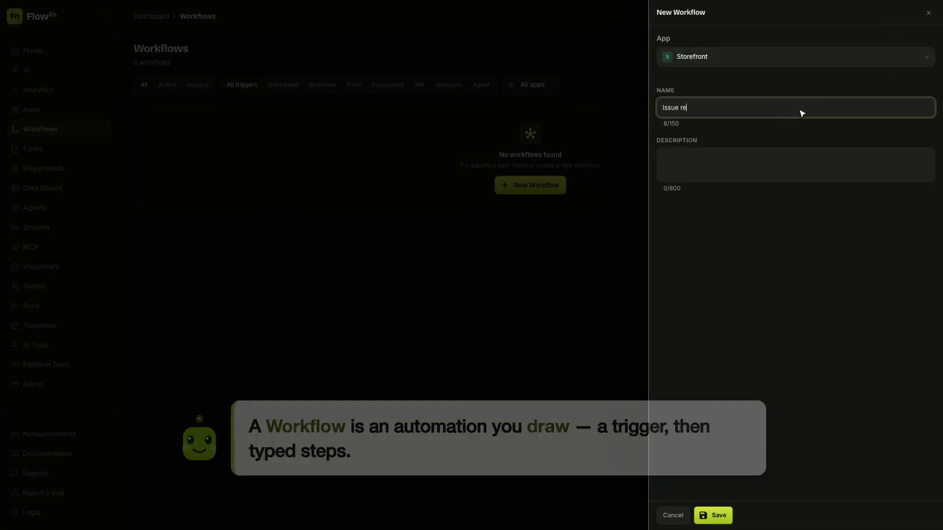
type("fund")
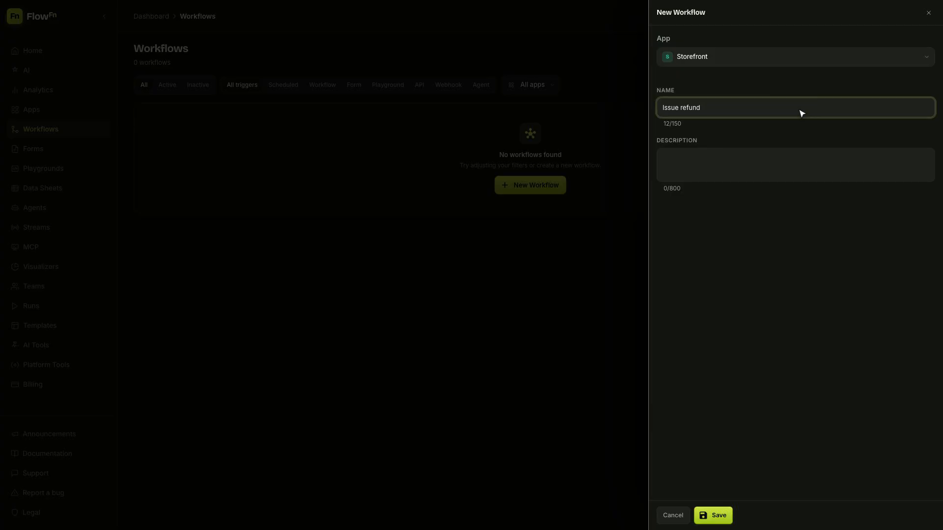
left_click(716, 516)
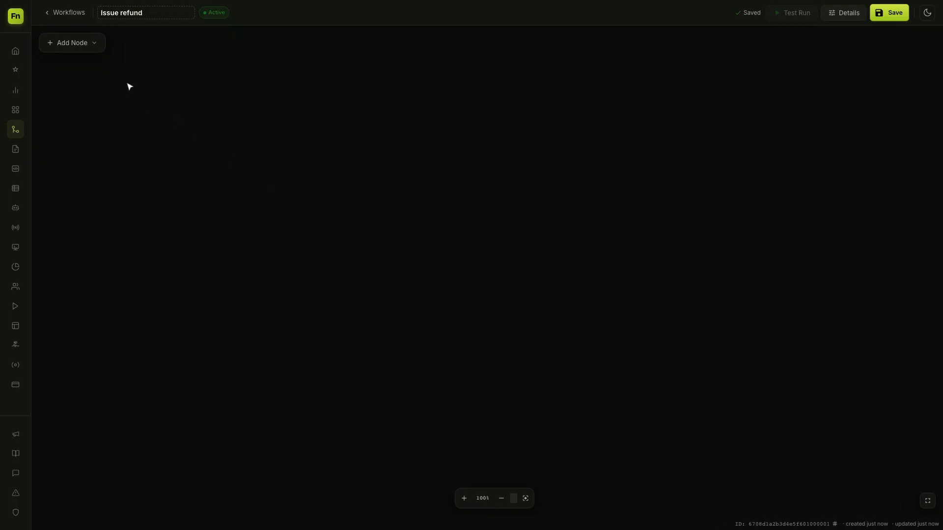
Start a new trigger of type Agent and name it "Refund requested".
left_click(73, 42)
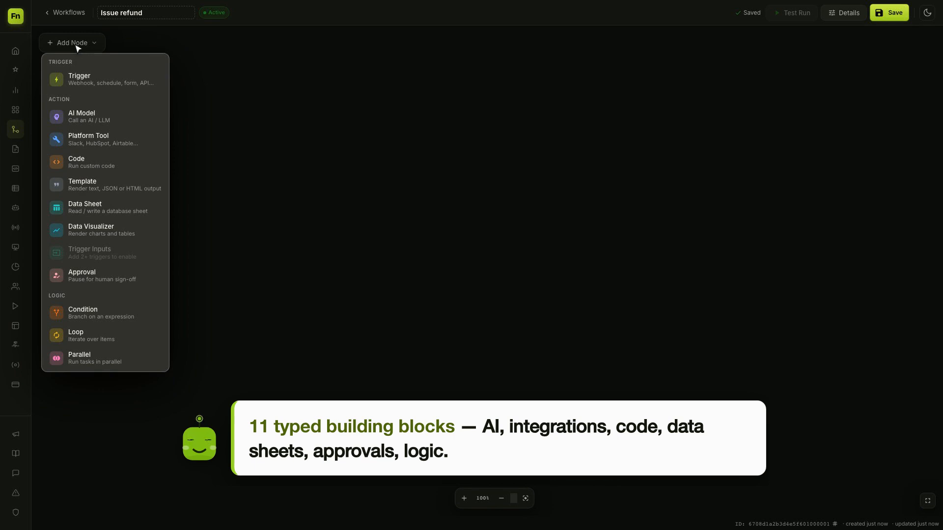
left_click(110, 84)
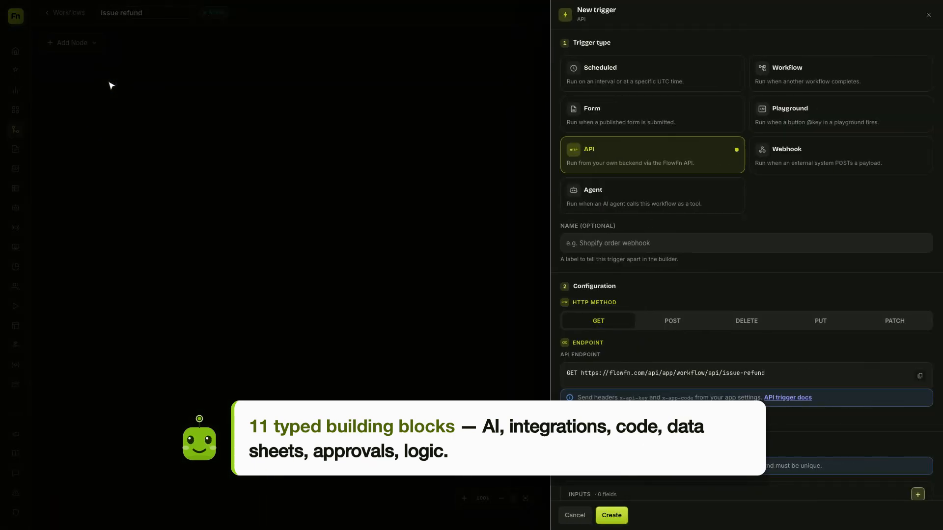
left_click(665, 196)
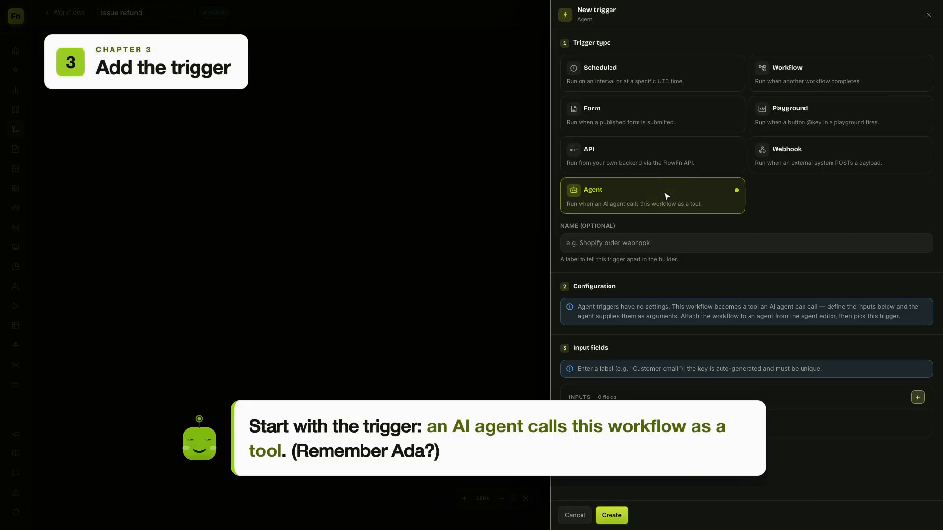
left_click(750, 247)
type("Refun")
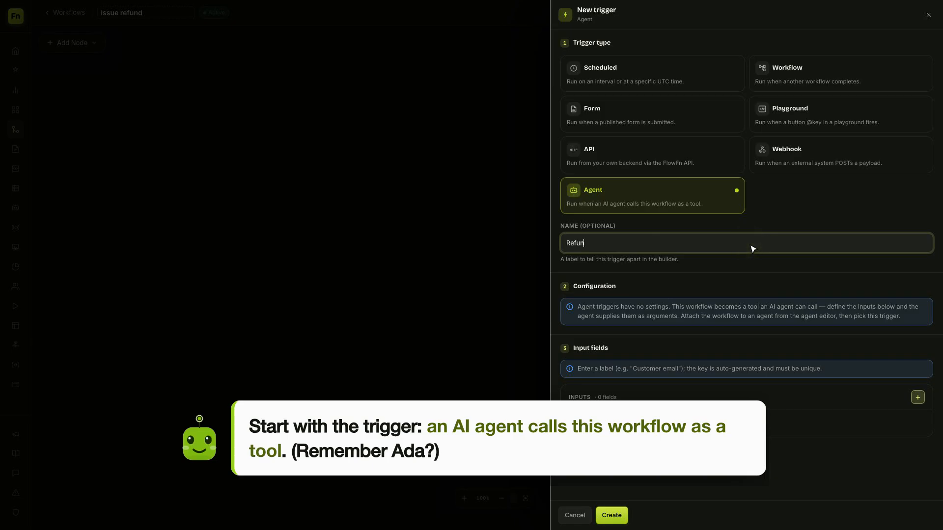
type("d requested")
Define two input fields labelled "Order ID" and "Reason" for the agent trigger and create it.
left_click(922, 400)
triple_click(753, 467)
type("Order ID")
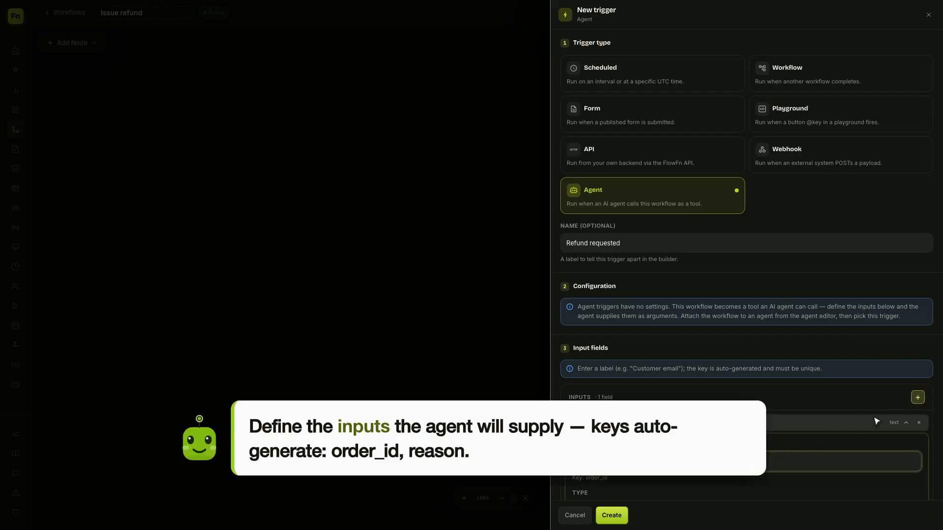
left_click(919, 399)
triple_click(752, 484)
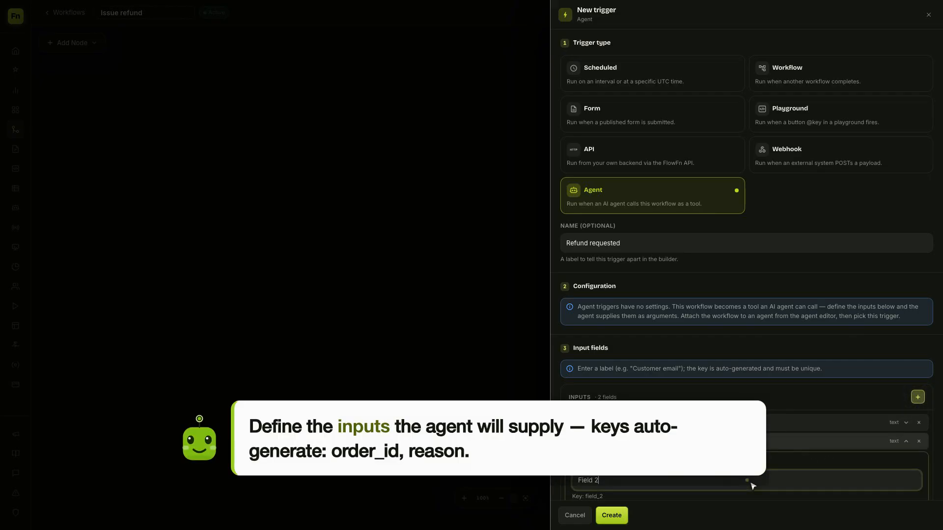
type("Reason")
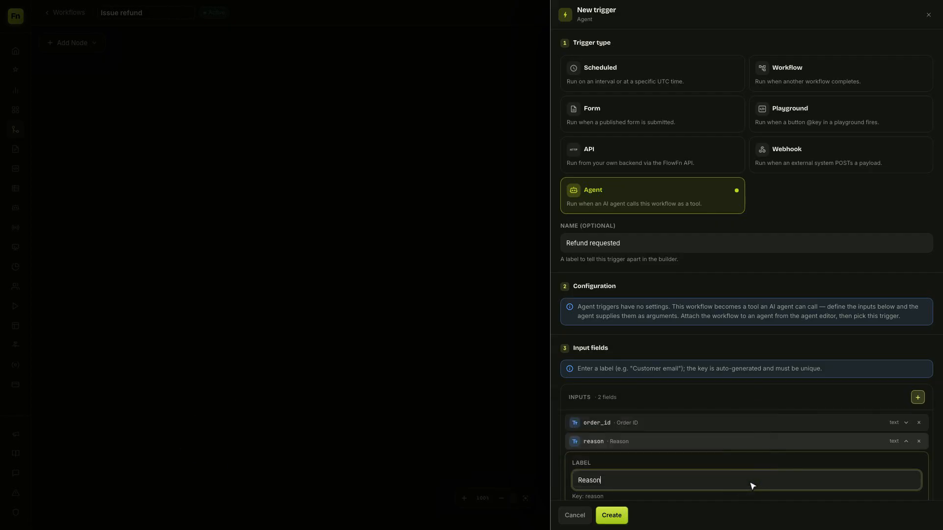
left_click(612, 515)
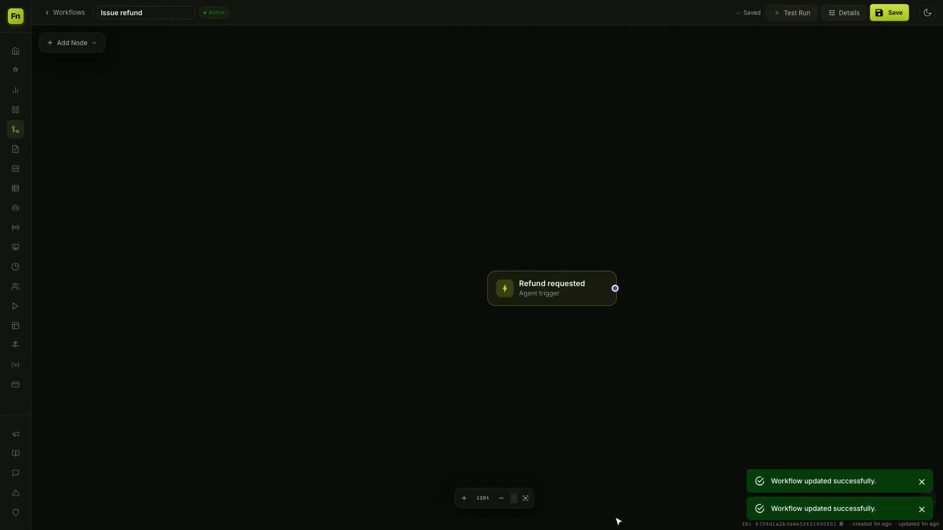
Add a Data Sheet task "Find the order" using the Product Catalog database's Orders sheet, and connect the Refund requested trigger to it.
left_click(77, 45)
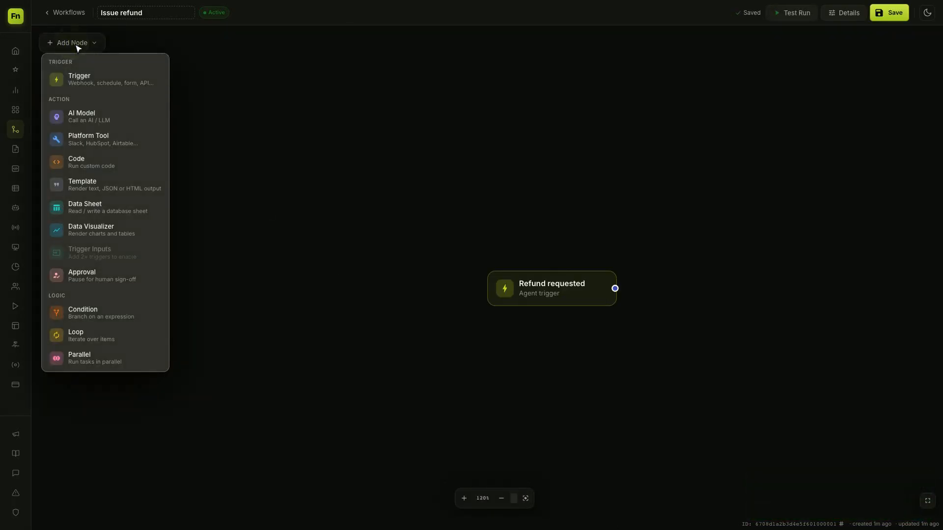
left_click(112, 212)
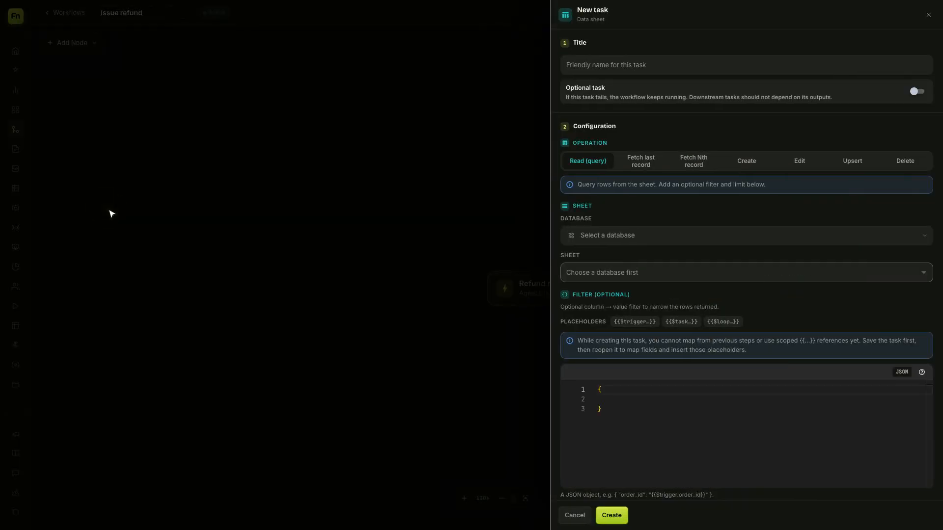
left_click(745, 69)
type("Find the order")
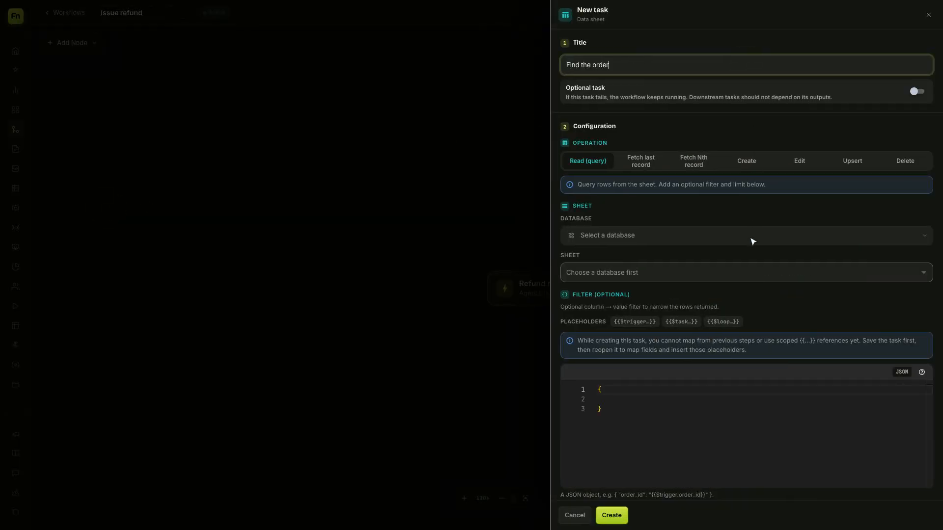
left_click(753, 242)
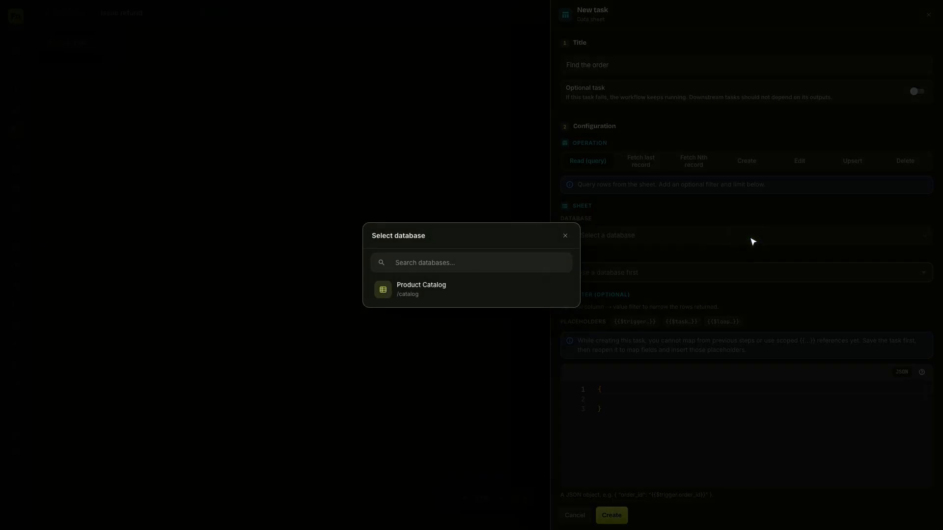
left_click(424, 288)
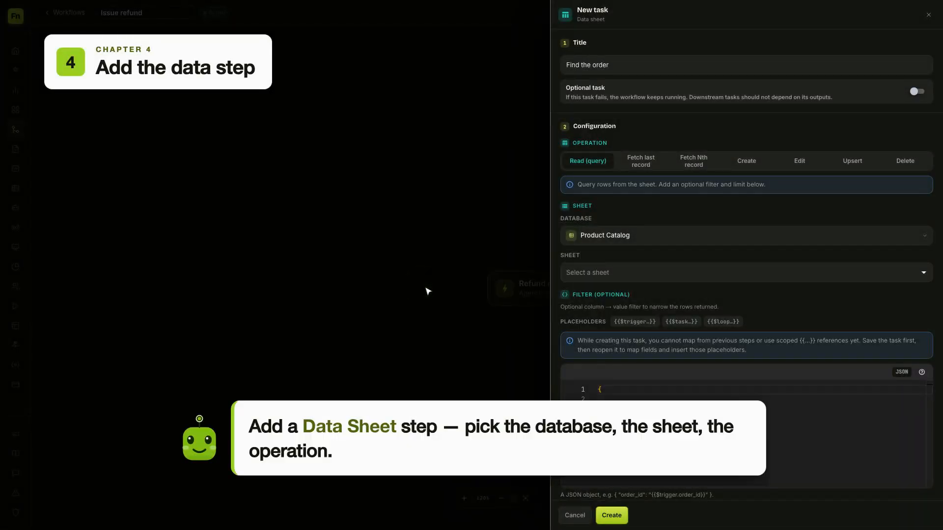
left_click(743, 273)
left_click(753, 300)
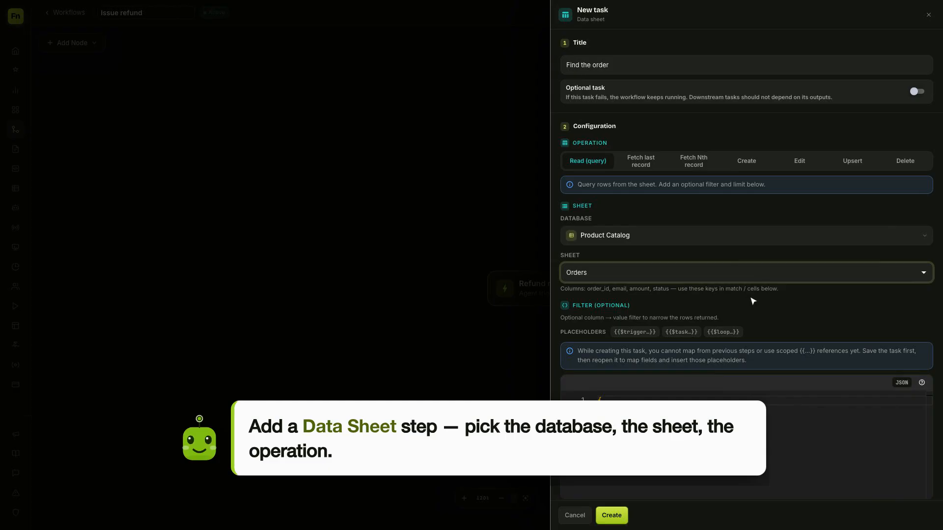
left_click(614, 518)
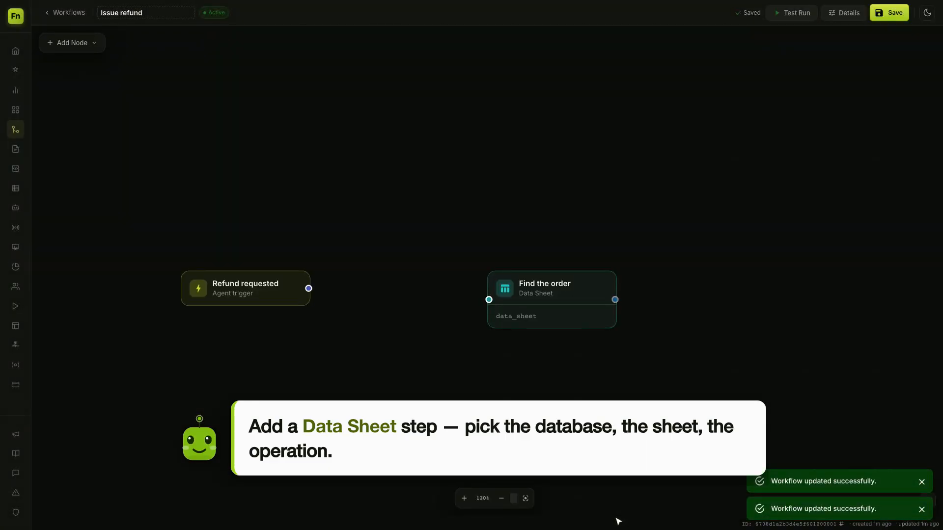
left_click_drag(308, 289, 493, 303)
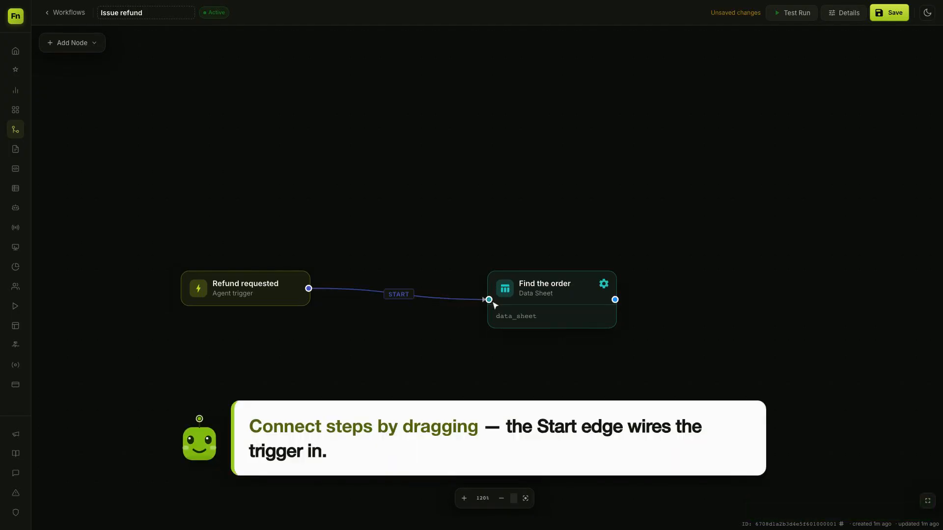
Add a Condition task titled "Big refund?" and connect the Find the order task to its input.
left_click(79, 47)
left_click(106, 310)
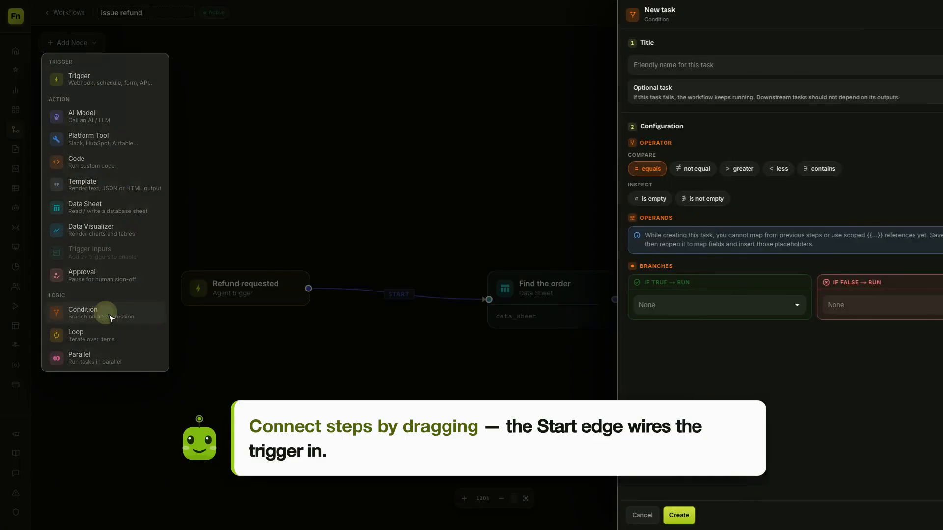
left_click(751, 69)
type("Big refund?")
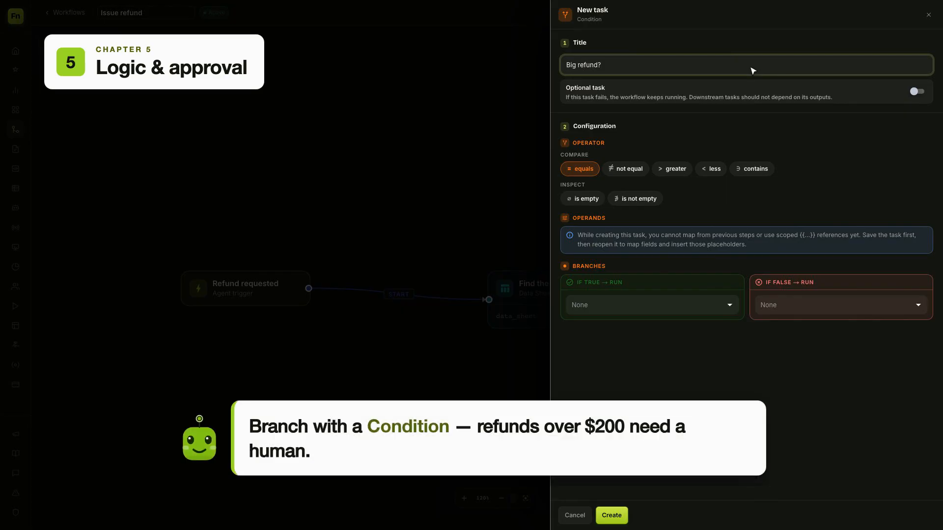
left_click(617, 517)
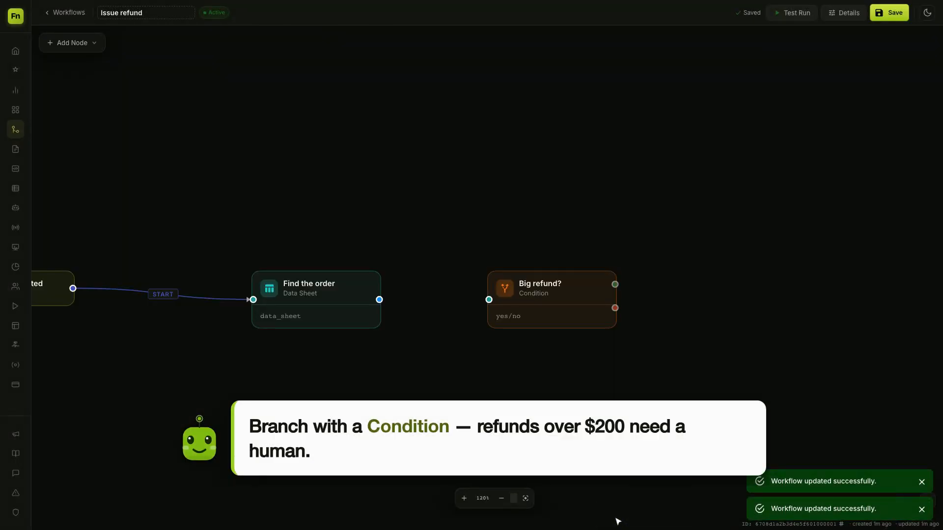
left_click_drag(379, 299, 490, 300)
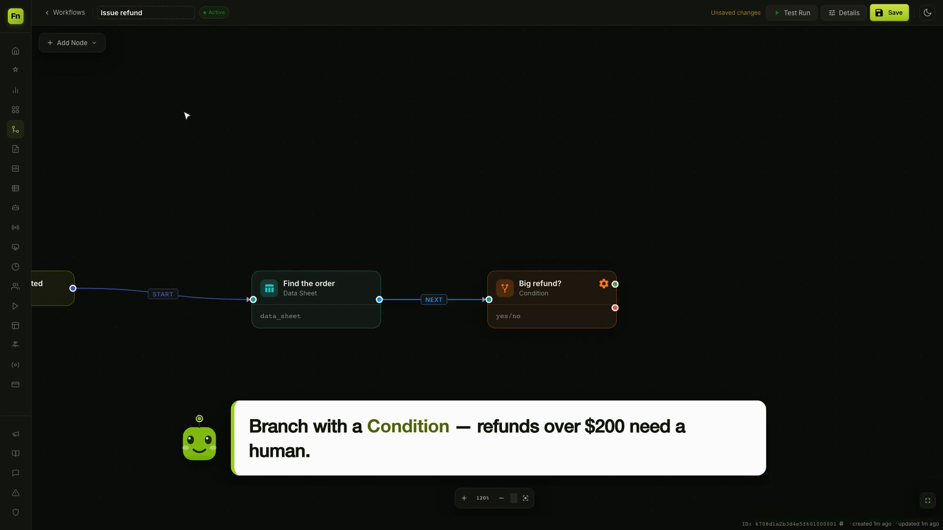
Add an Approval task "Owner sign-off", placed above and right of the condition, and connect the Yes branch of Big refund? to it.
left_click(77, 49)
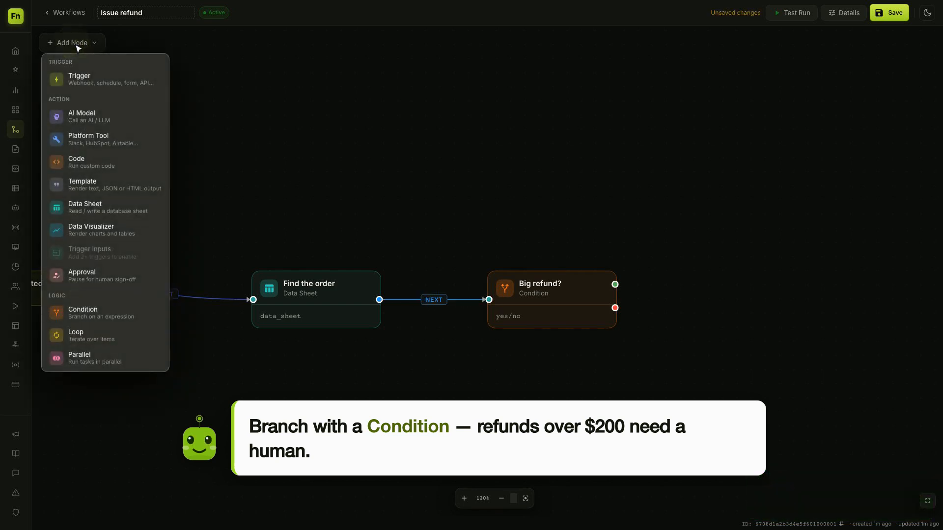
left_click(112, 281)
left_click(751, 69)
type("Owner sign-off")
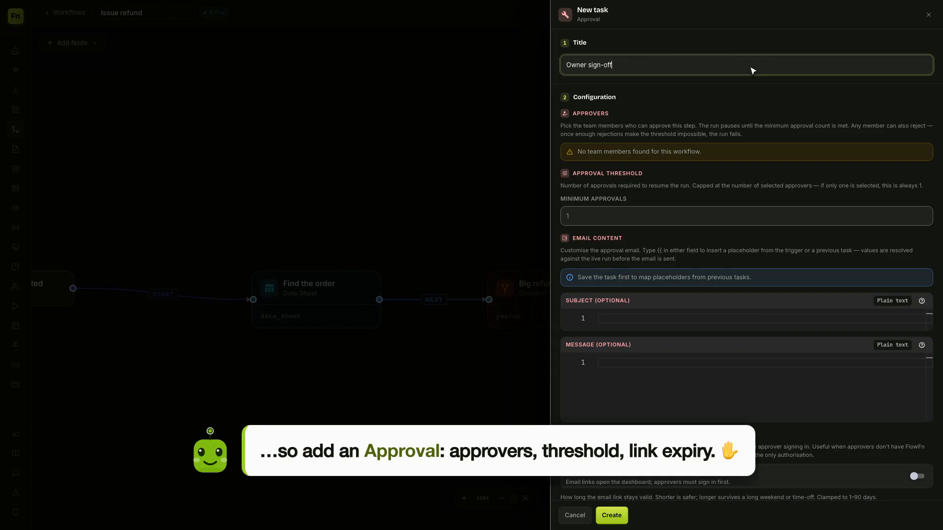
left_click(611, 517)
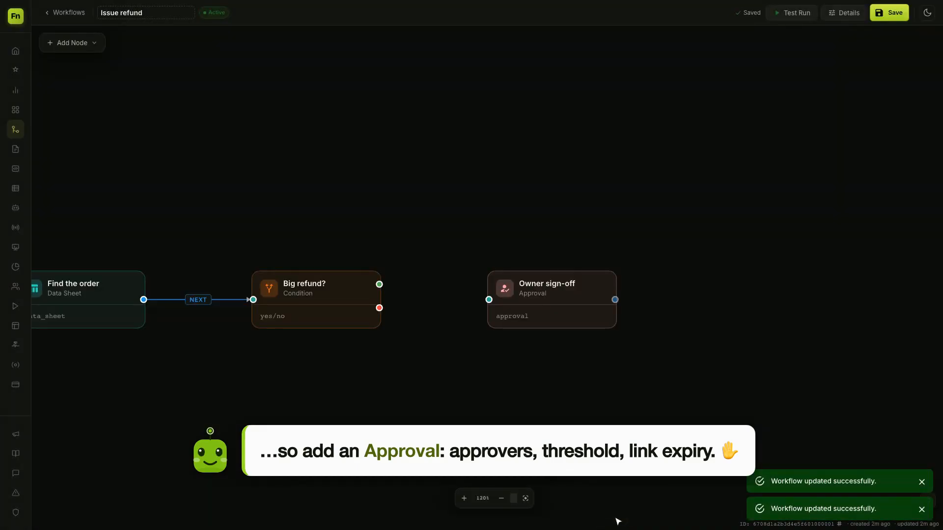
left_click_drag(556, 289, 621, 202)
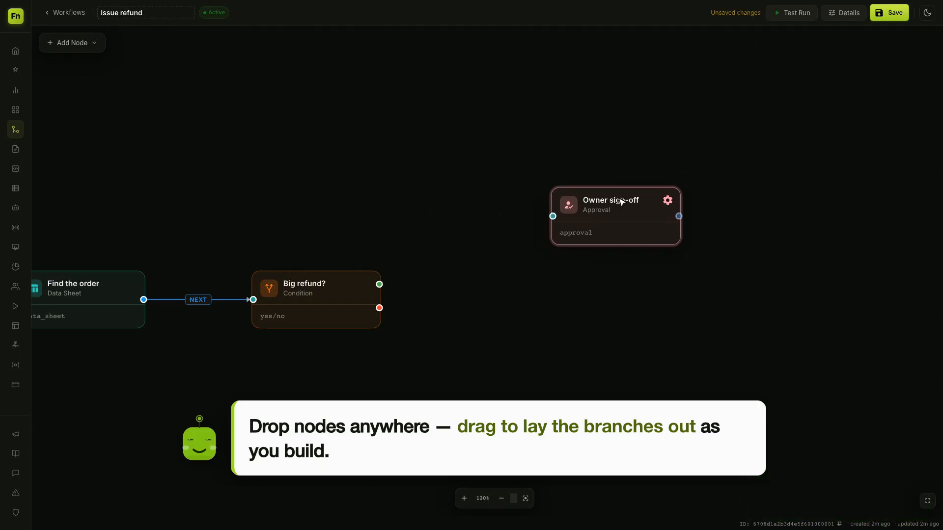
left_click_drag(379, 284, 559, 222)
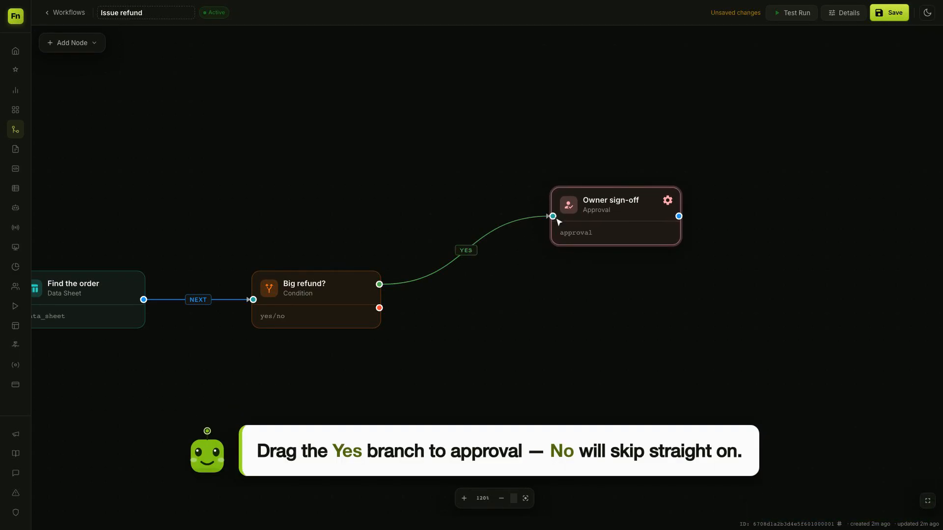
Add a Platform Tool task titled "Email the receipt" that uses Gmail's Send email action.
left_click(74, 44)
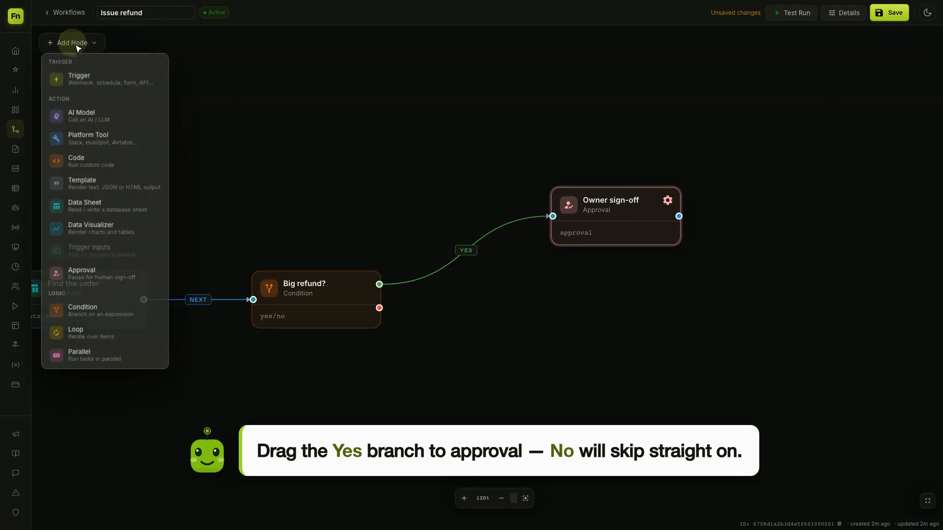
left_click(105, 140)
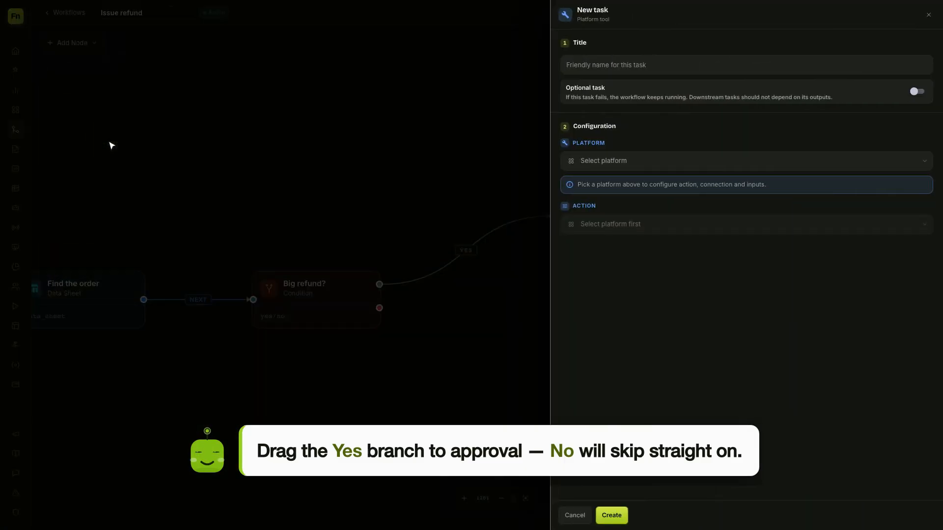
left_click(752, 68)
type("Email the receipt")
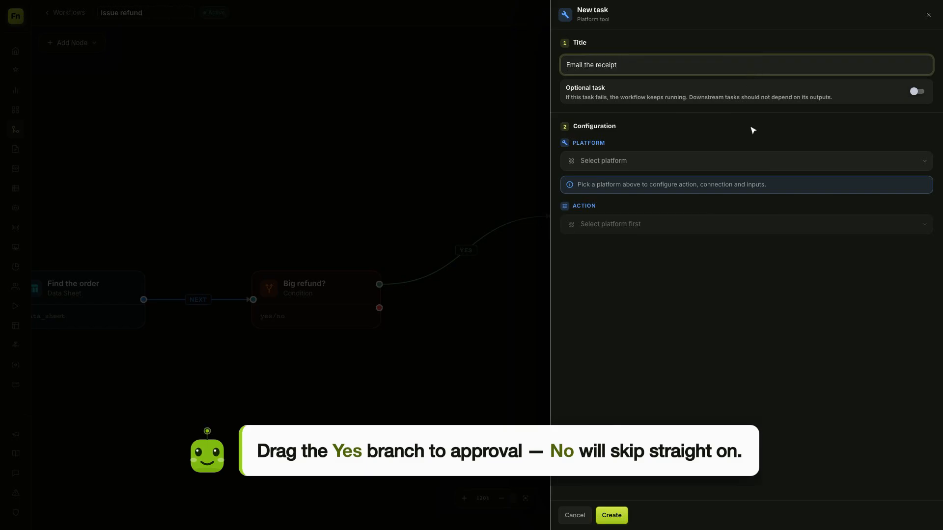
left_click(752, 164)
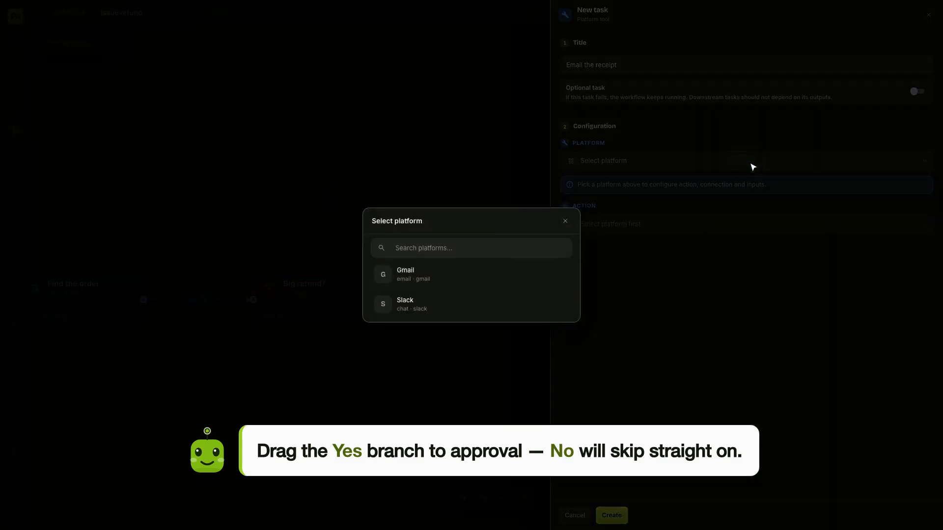
left_click(410, 275)
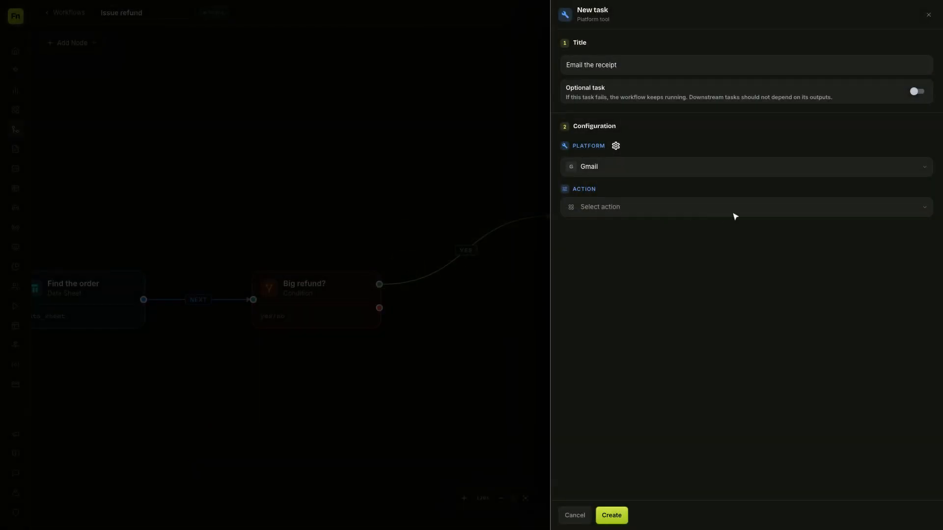
left_click(735, 216)
left_click(420, 290)
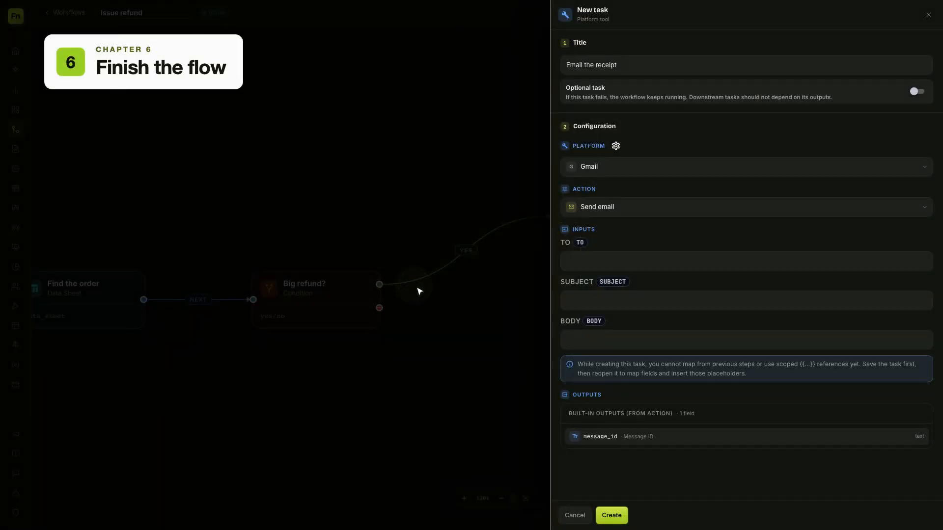
left_click(612, 515)
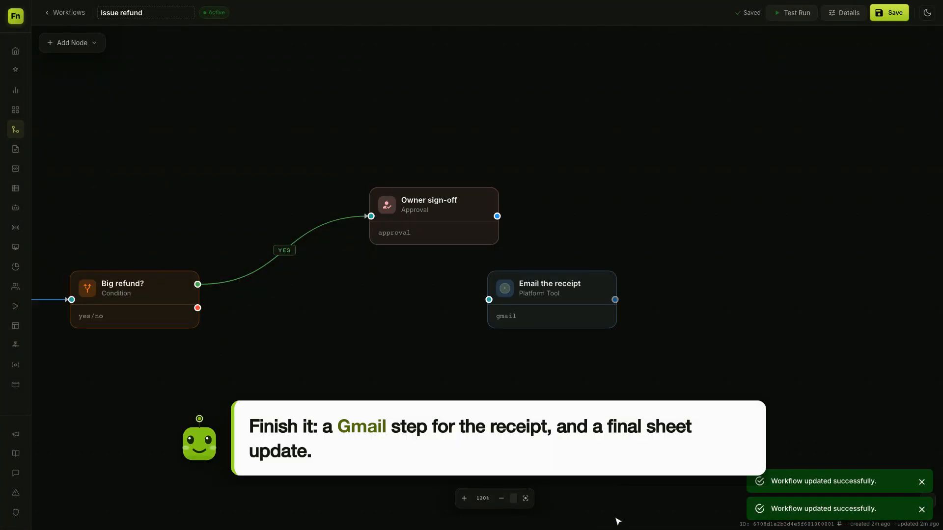
Place Email the receipt below and right of Owner sign-off, and connect Big refund?'s No branch and Owner sign-off's output to its input.
left_click_drag(560, 285, 587, 378)
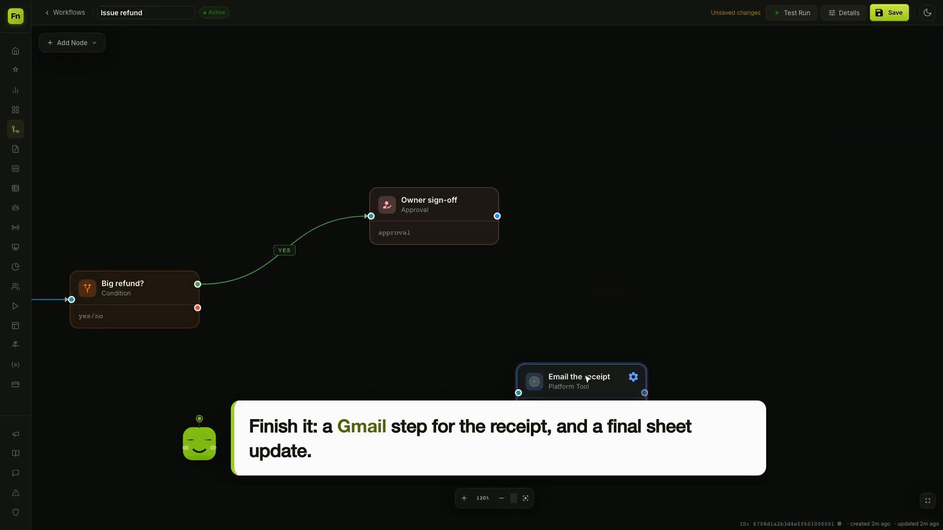
left_click_drag(198, 308, 518, 393)
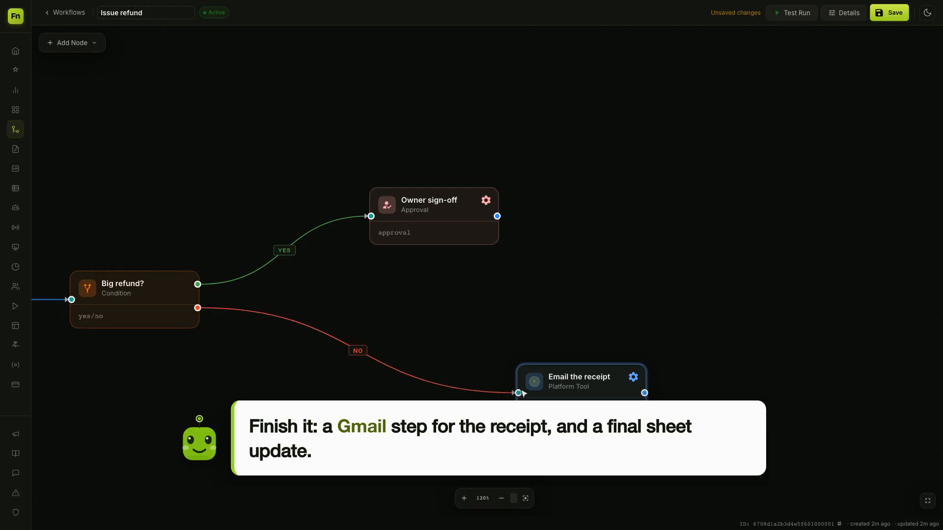
left_click_drag(497, 216, 523, 397)
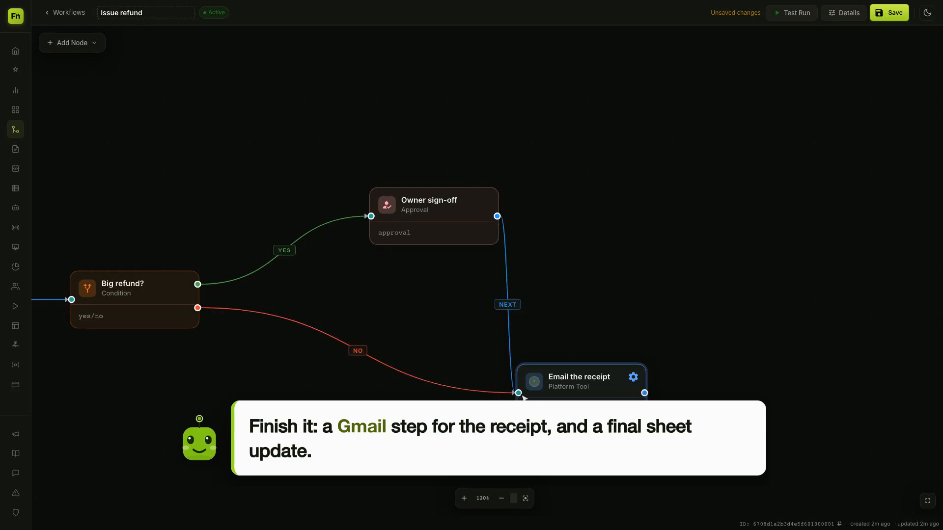
Add a Data Sheet task titled "Mark refunded" that uses the Orders sheet of the Product Catalog database.
left_click(76, 43)
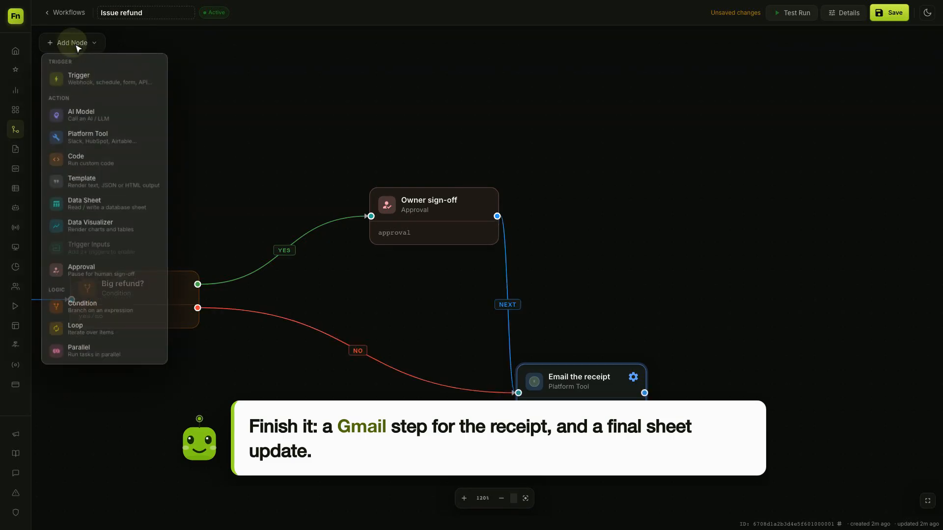
left_click(110, 207)
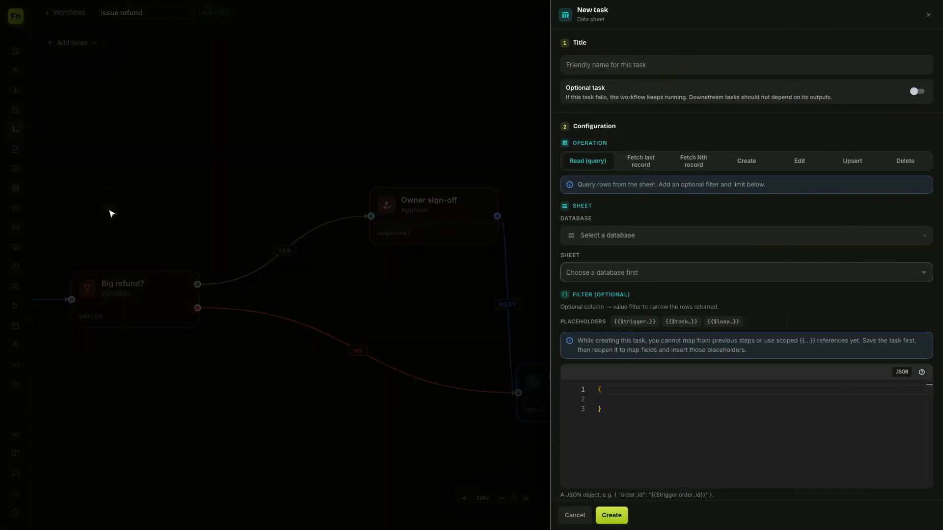
left_click(751, 70)
type("Mark refunded")
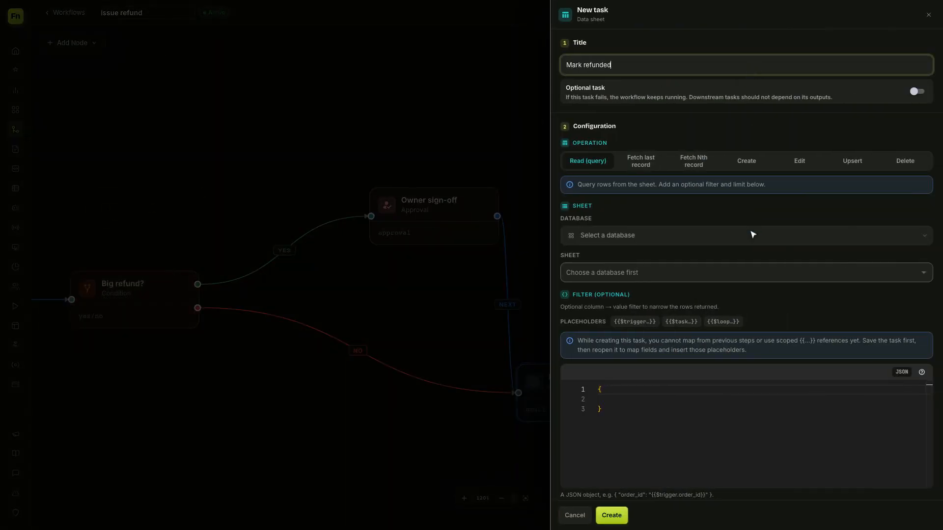
left_click(753, 235)
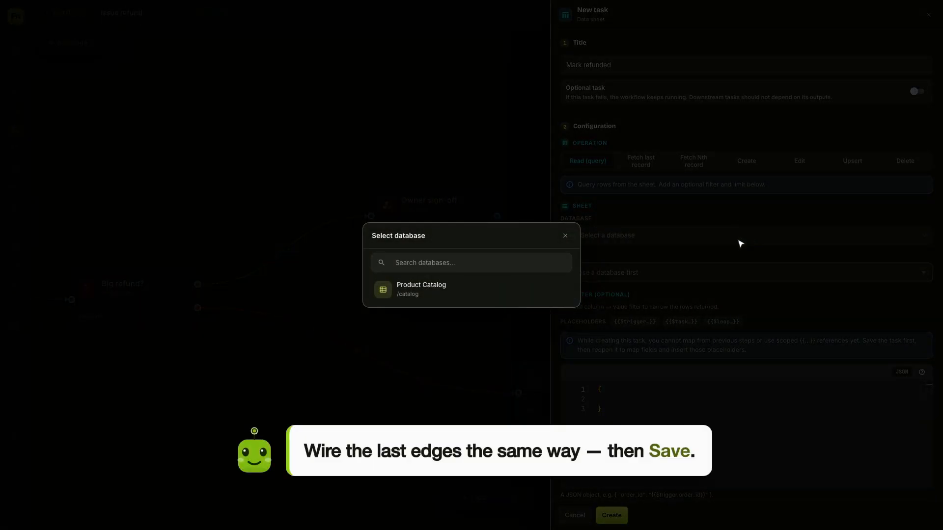
left_click(426, 287)
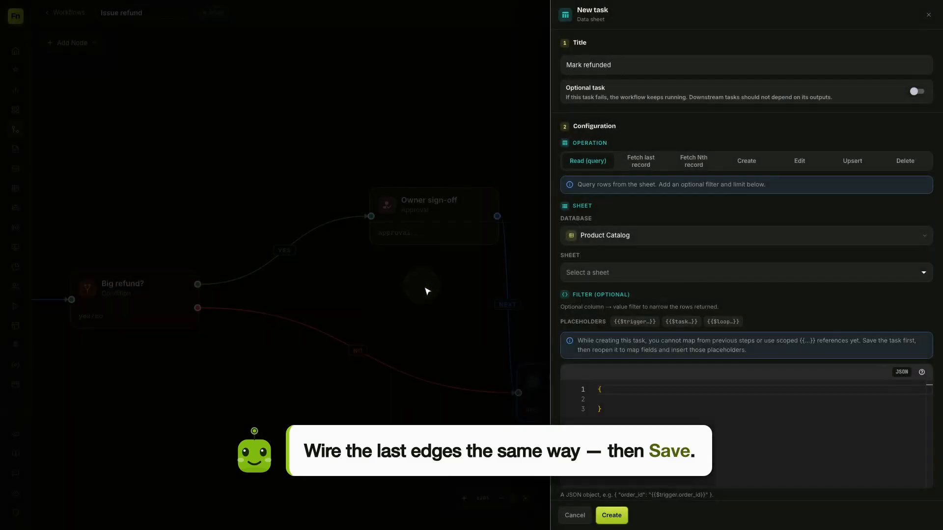
left_click(752, 273)
left_click(747, 295)
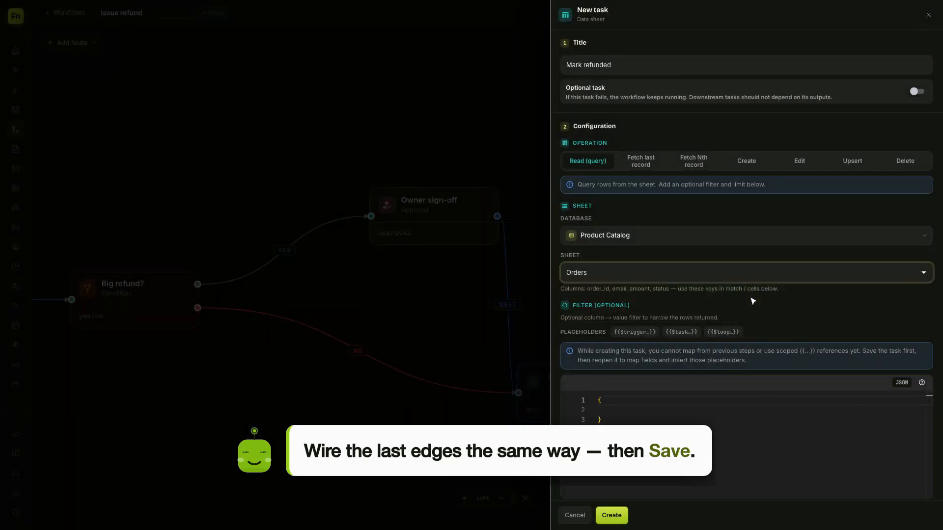
left_click(612, 516)
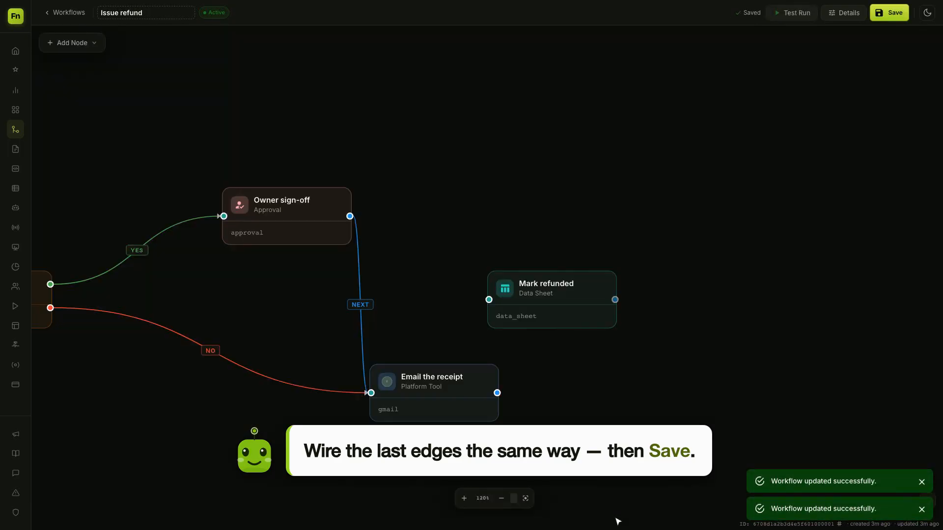
Connect Email the receipt to Mark refunded, placed above and right of it, and save the workflow.
left_click_drag(558, 286, 655, 314)
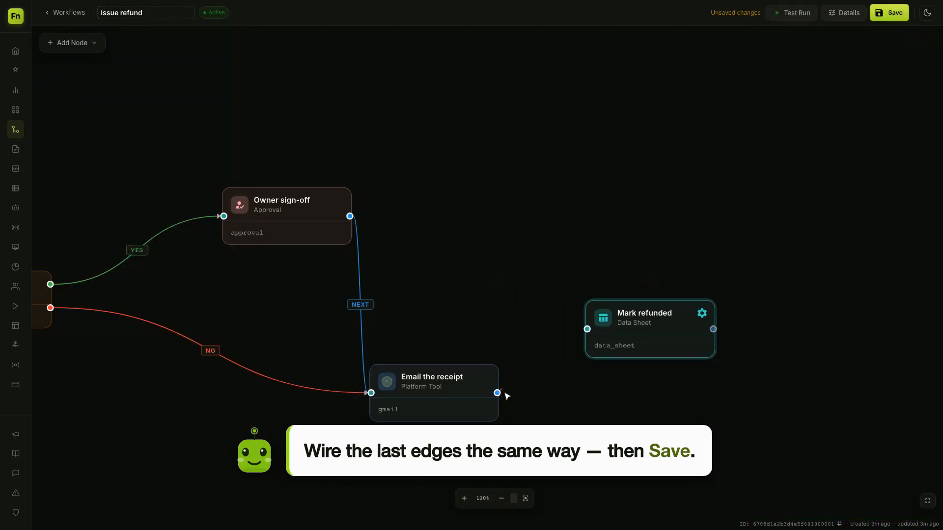
left_click_drag(497, 393, 587, 329)
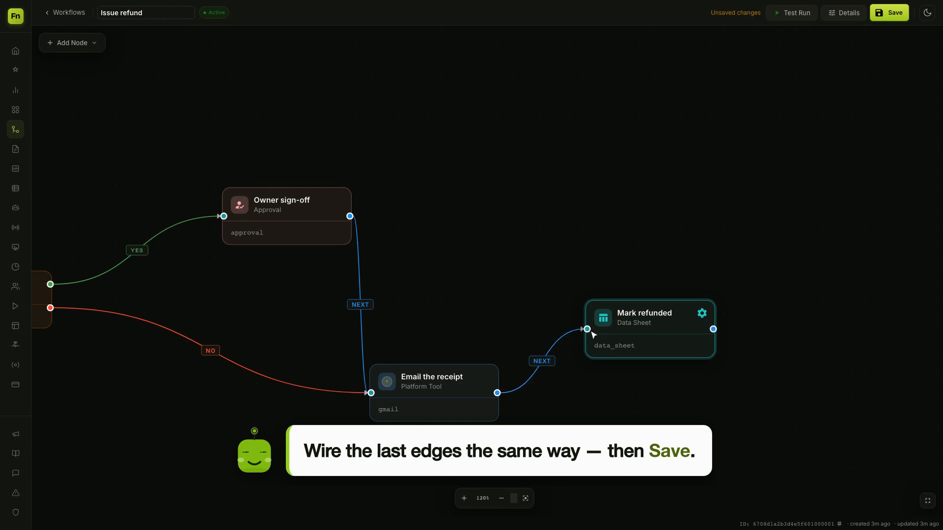
left_click(525, 499)
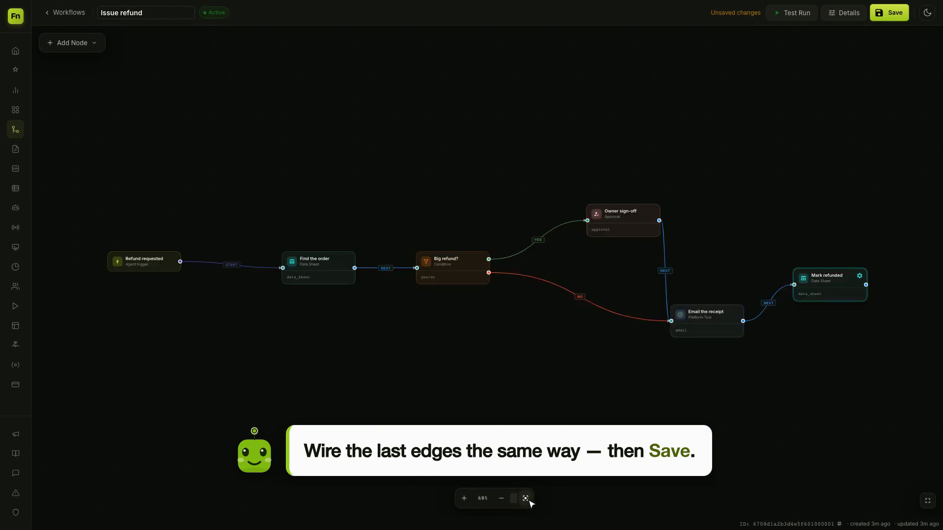
left_click(894, 16)
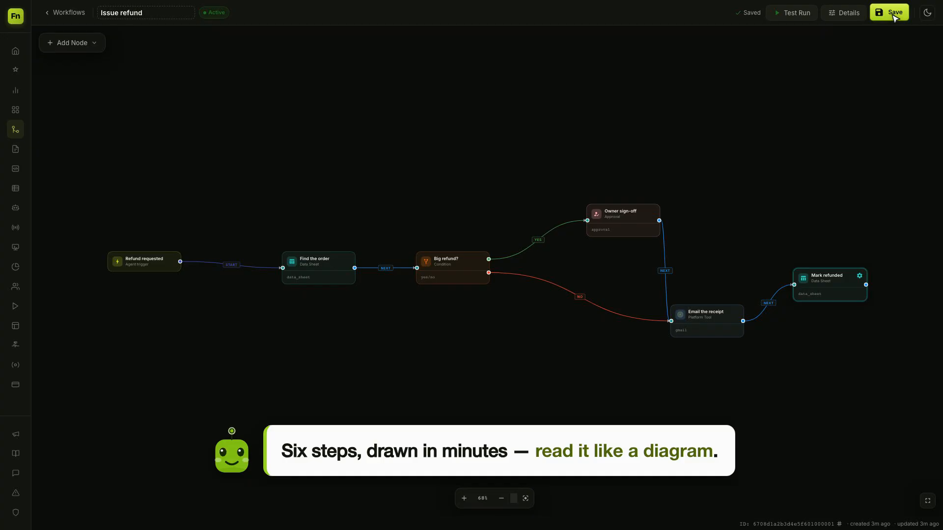
Test-run the Issue refund workflow with the Agent trigger, entering a sample order ID as the trigger input.
left_click(796, 13)
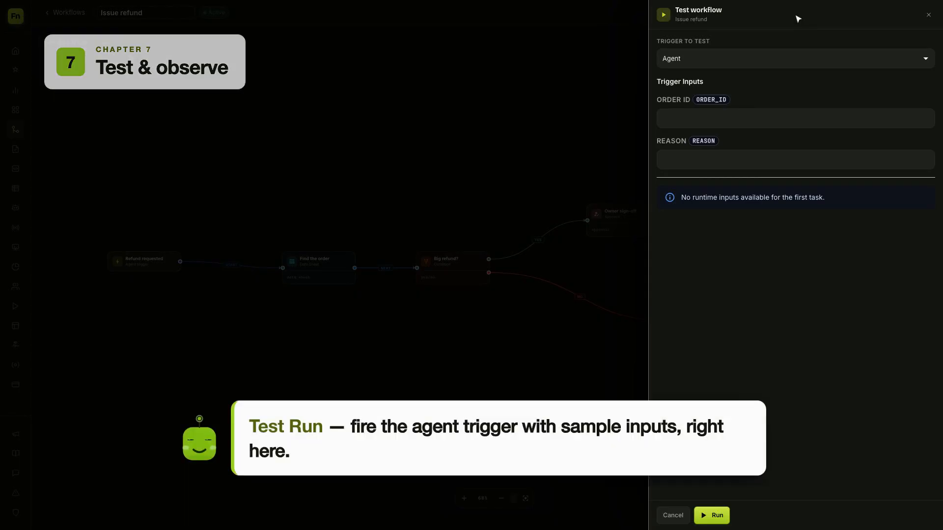
left_click(802, 124)
type("#1284")
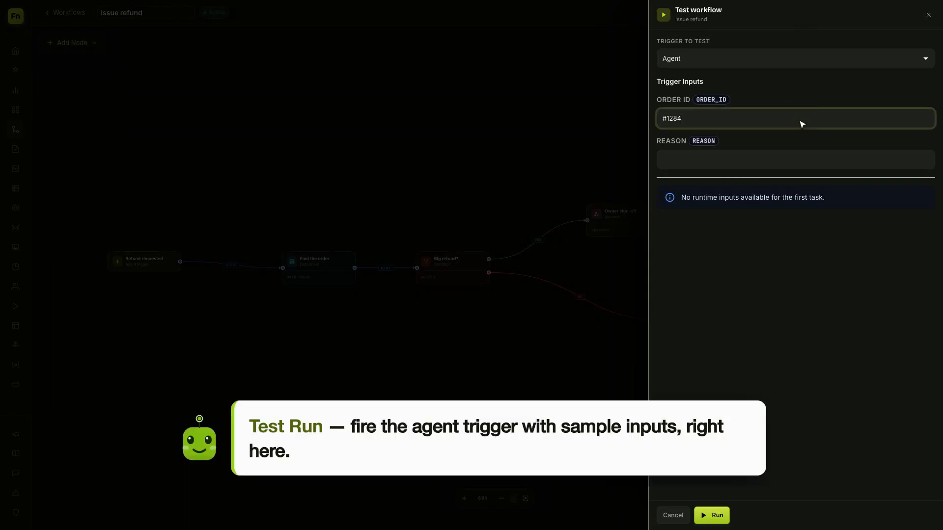
left_click(717, 517)
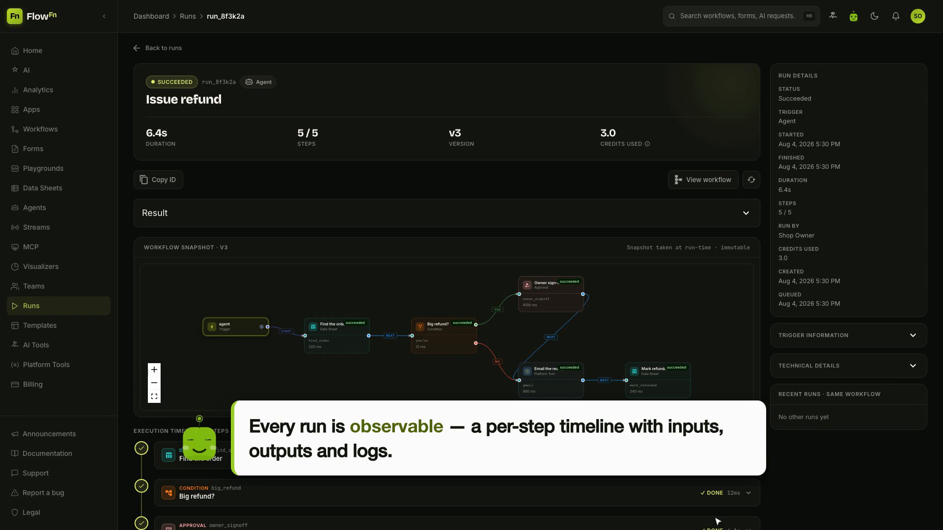
Examine the outputs of Find the order, Owner sign-off and Email the receipt in the run's execution timeline.
scroll(718, 522, "down", 2)
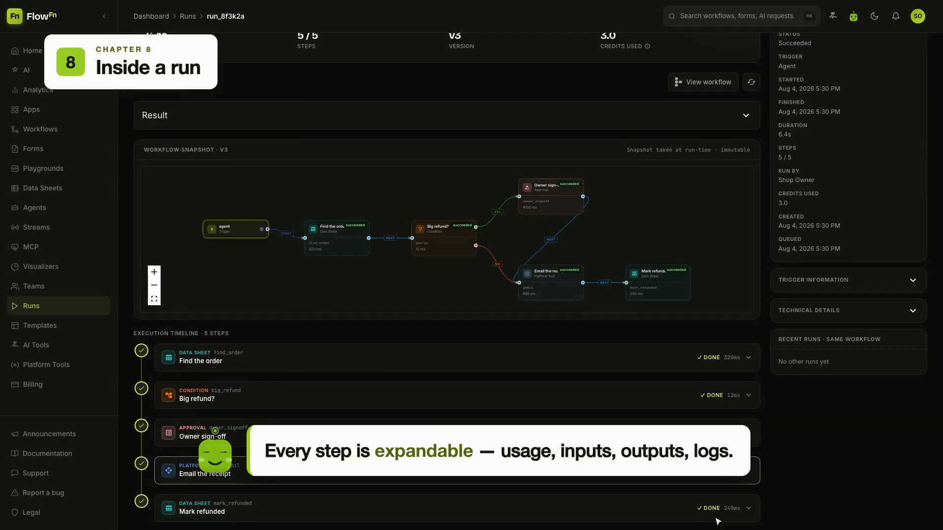
left_click(442, 367)
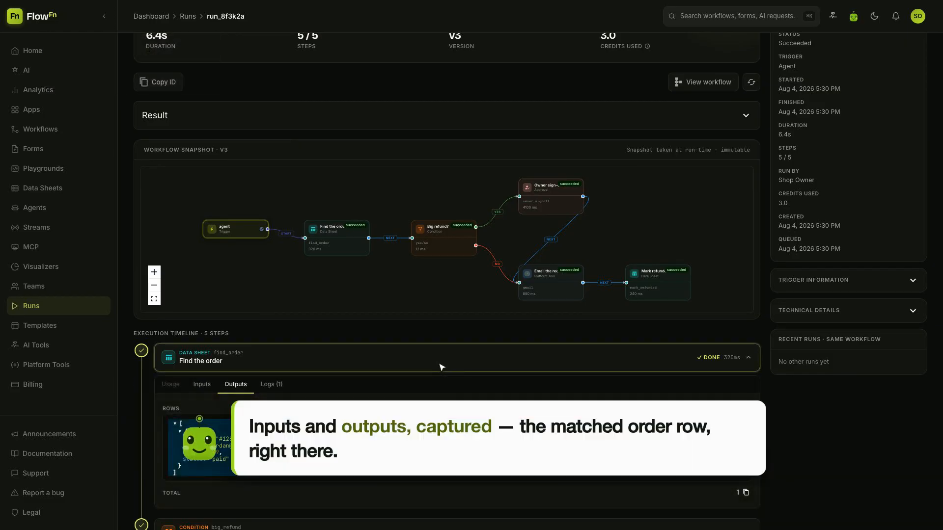
scroll(442, 367, "down", 3)
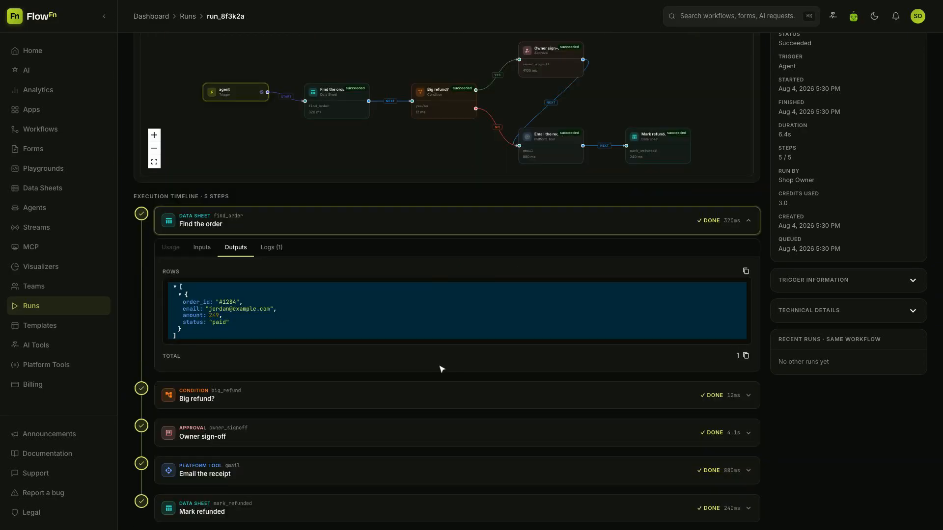
left_click(444, 437)
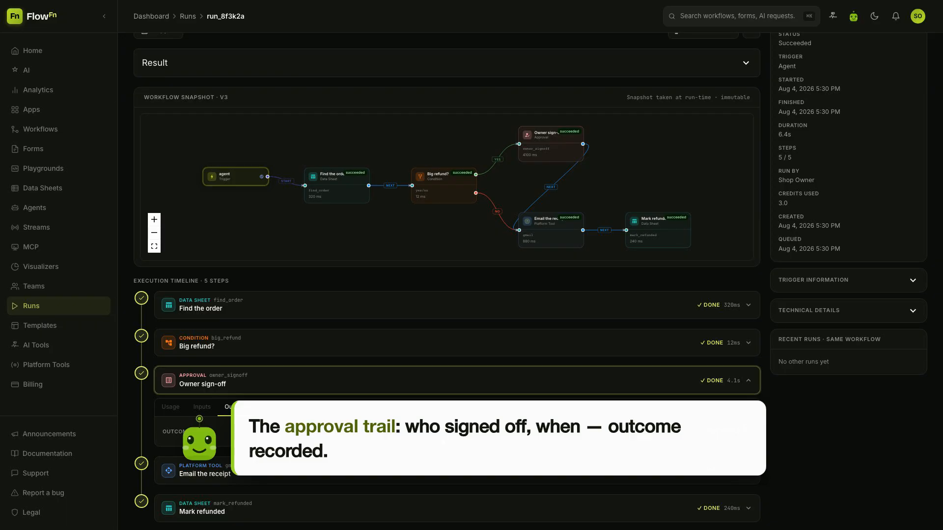
left_click(442, 480)
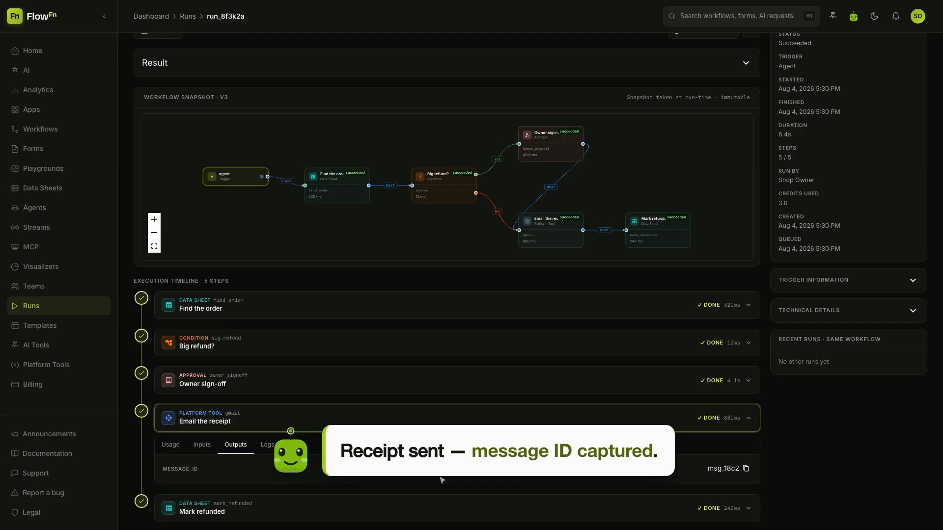